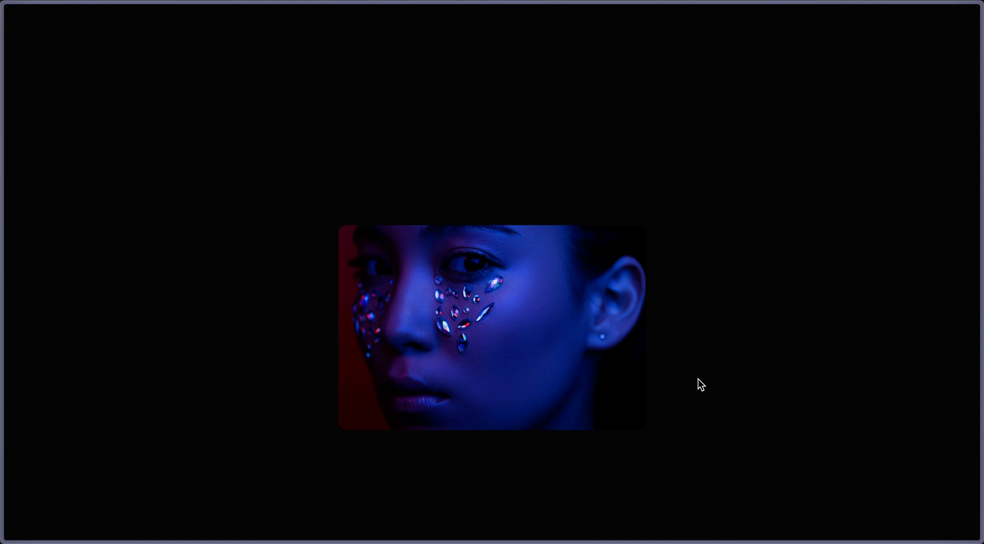
Scroll down the live preview past the face picture reveal to the second blurred picture card.
scroll(697, 379, down, 5)
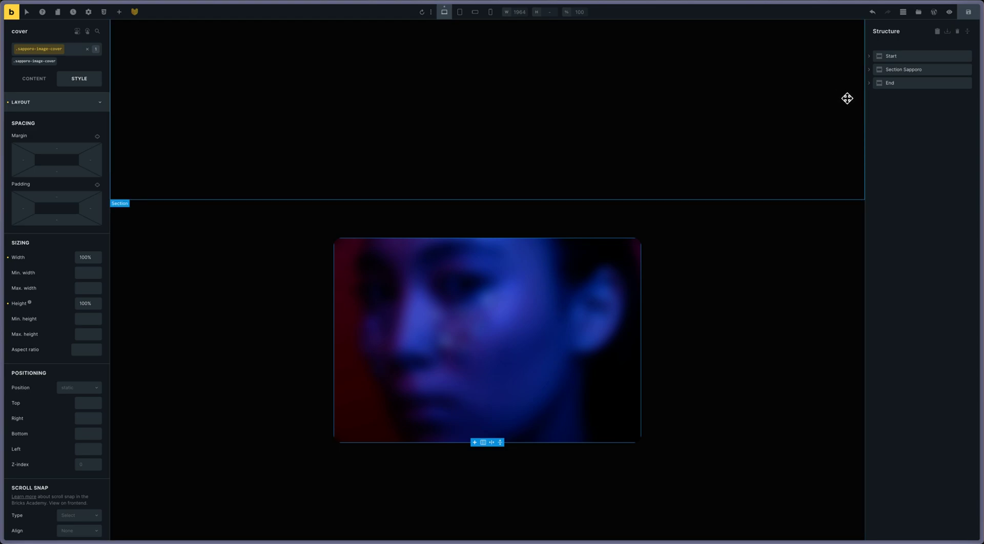
Expand Section Sapporo, its Container and Picture Wrapper 1 in the Structure panel.
scroll(847, 98, up, 6)
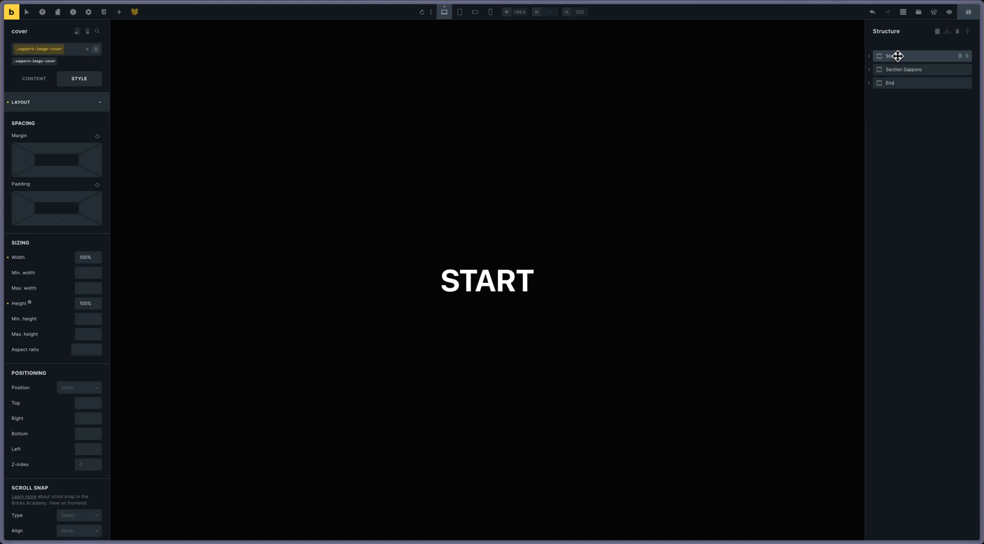
click(870, 72)
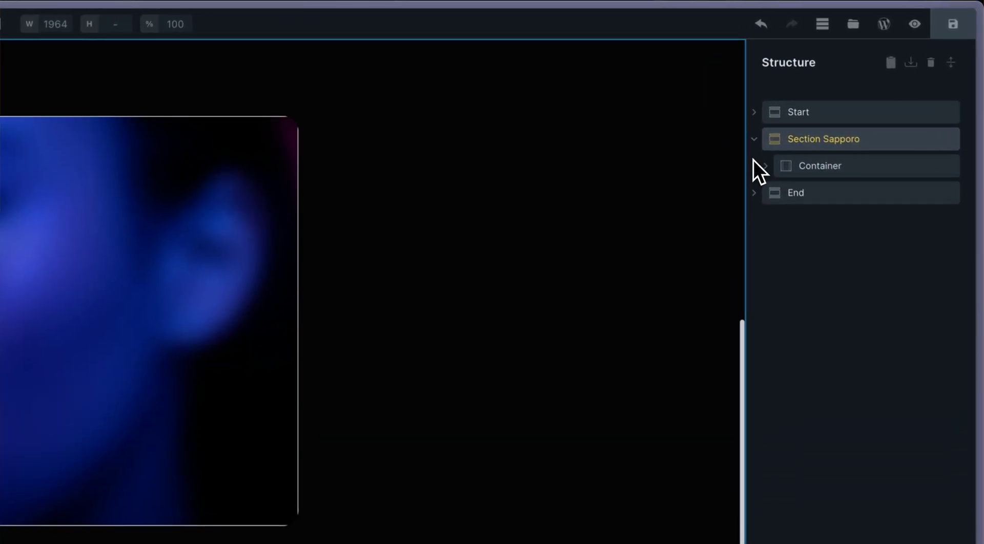
click(765, 169)
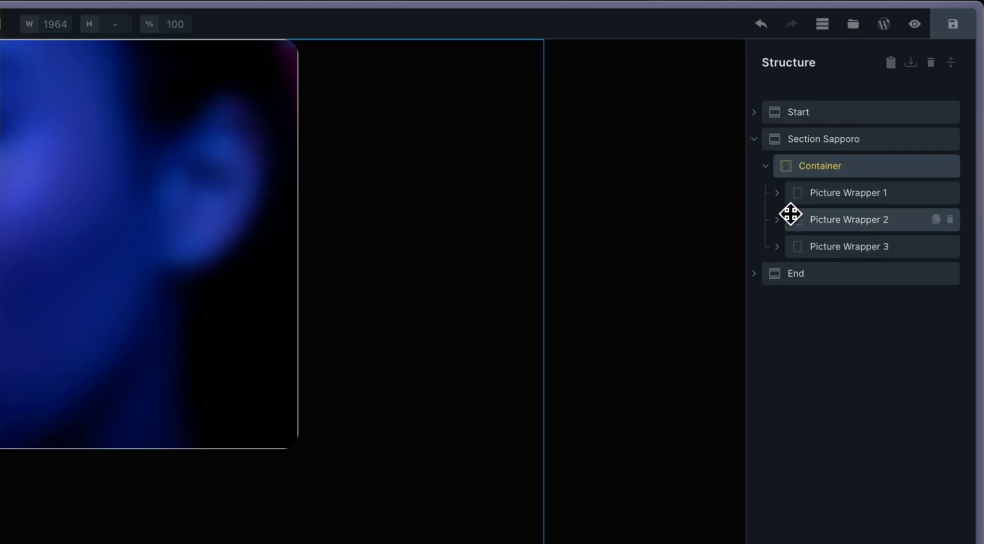
click(777, 195)
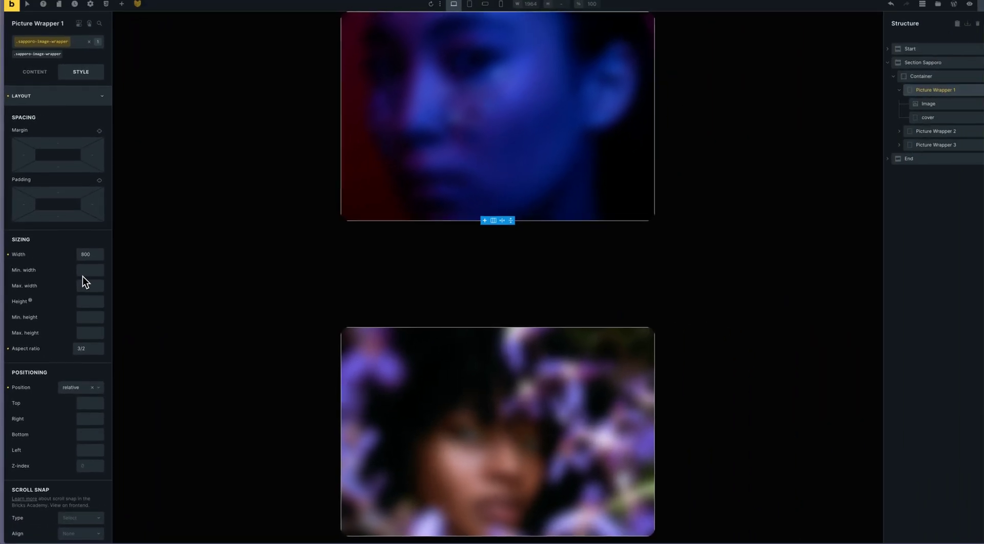
Give Picture Wrapper 1 width 800, aspect ratio 3/2, relative position and hidden overflow.
click(176, 121)
text(800)
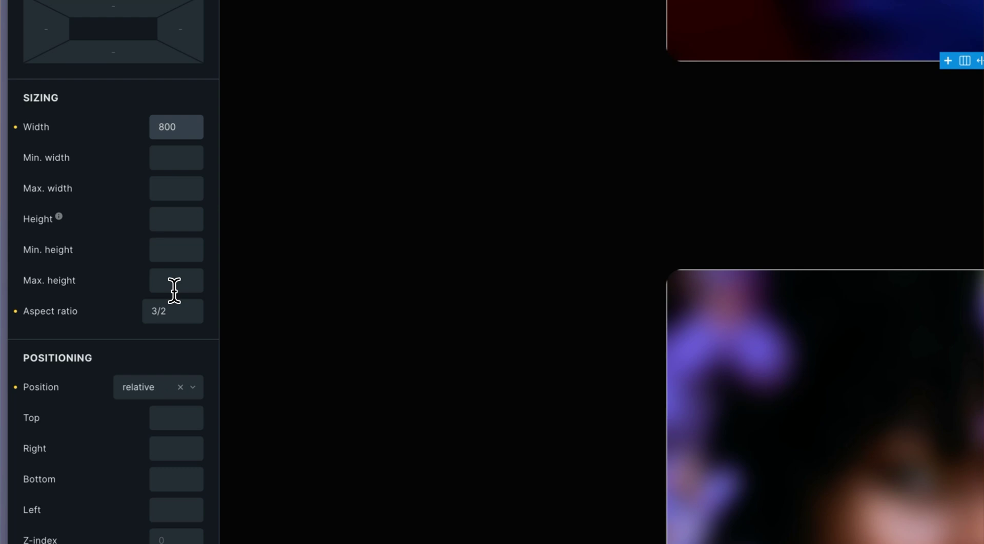
click(175, 315)
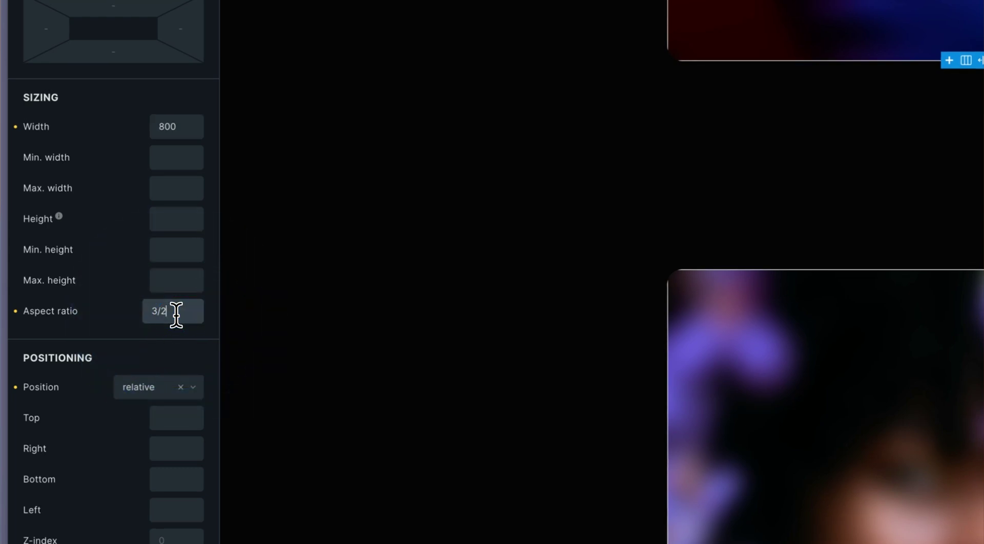
scroll(176, 315, down, 4)
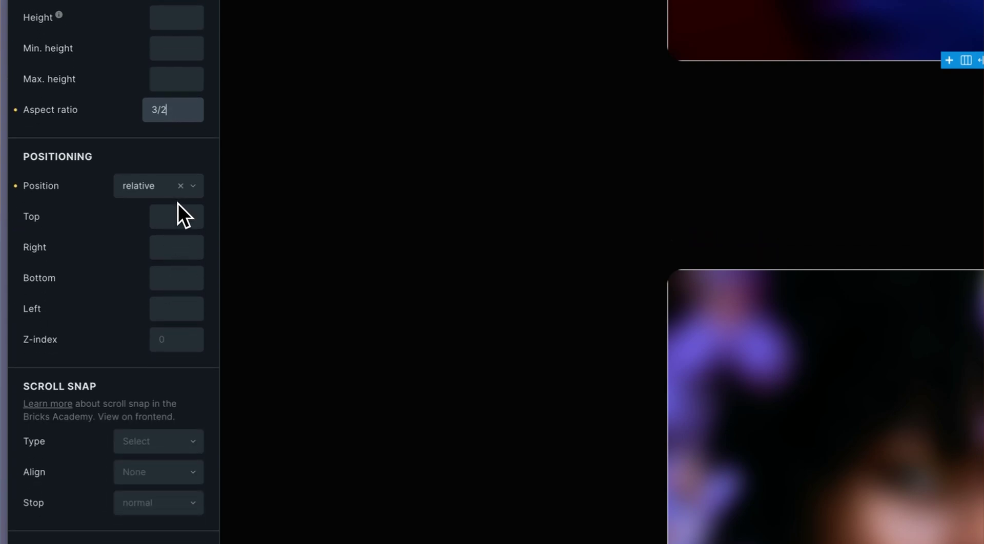
click(171, 469)
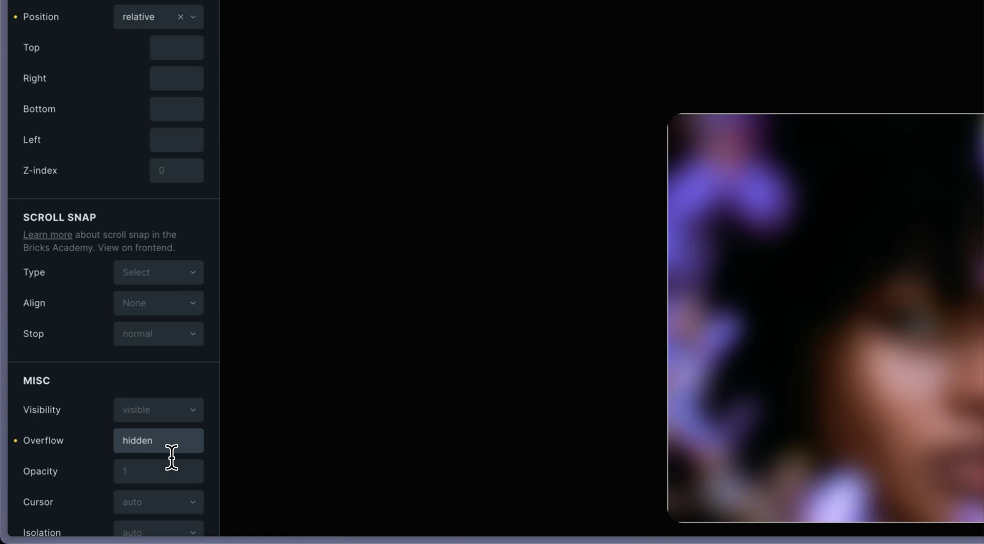
scroll(171, 456, down, 4)
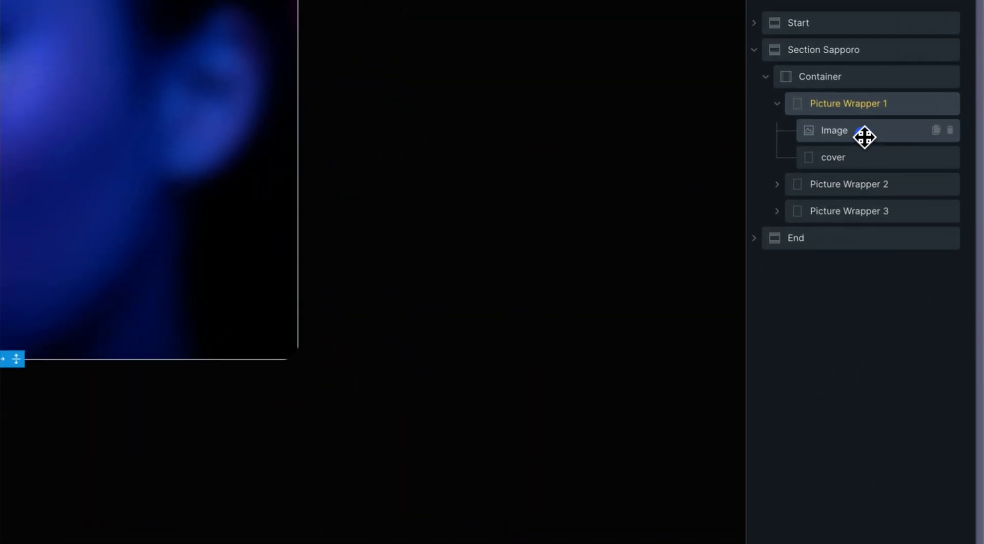
Check the Image layer's 100% height and width, then the cover layer's 100% width.
click(864, 137)
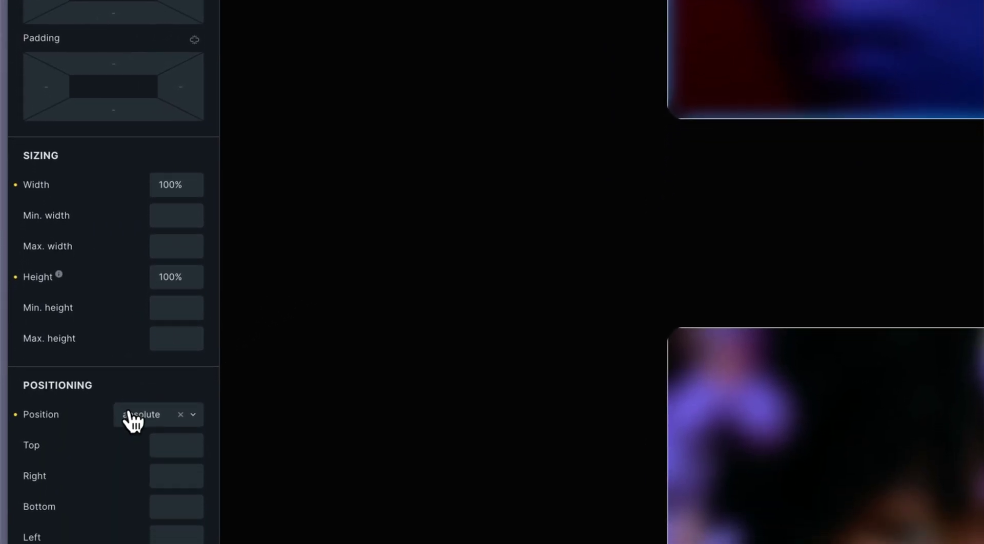
click(159, 272)
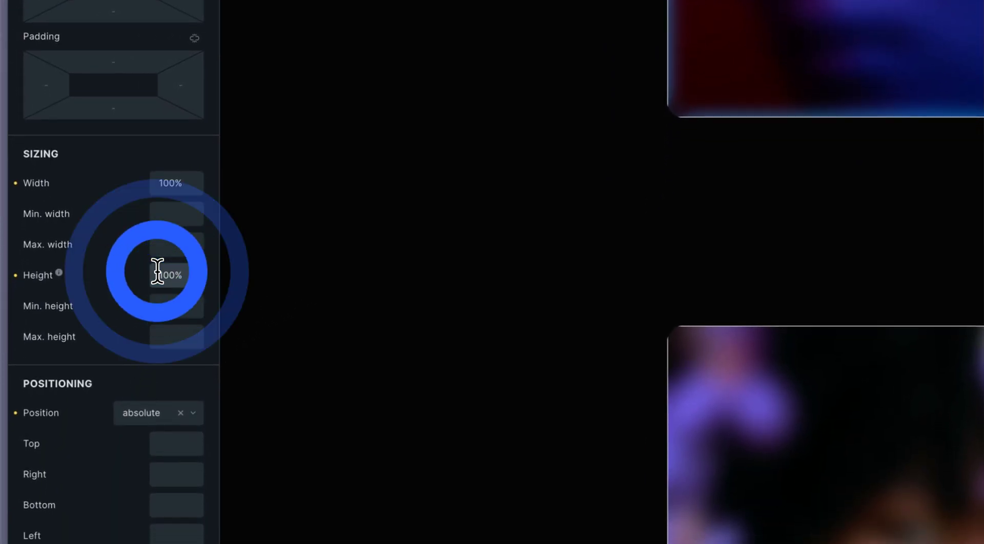
click(164, 183)
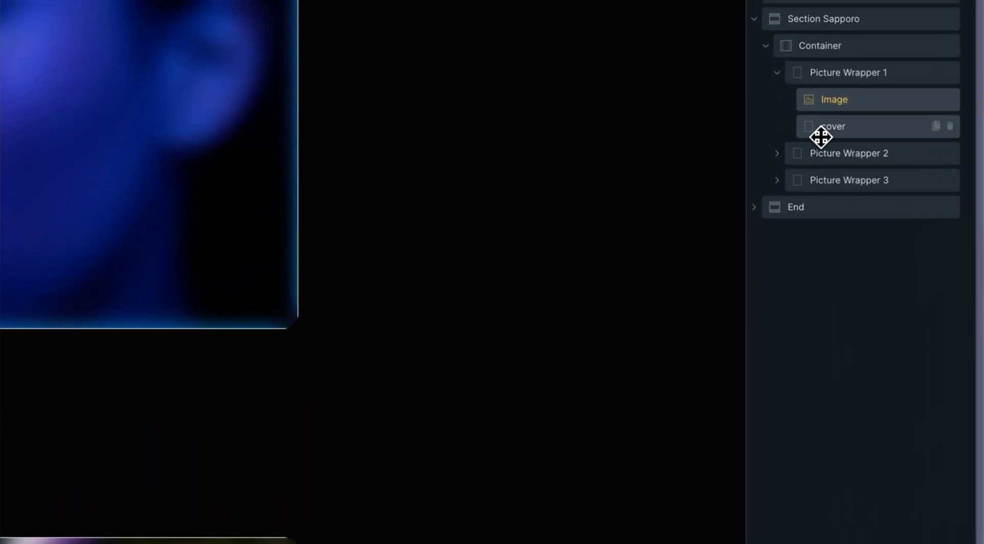
click(820, 136)
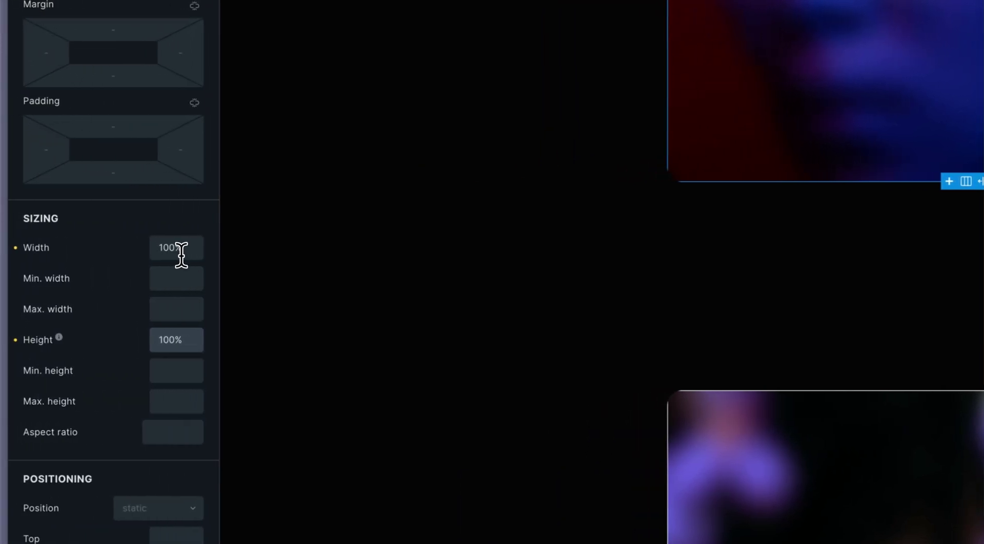
click(181, 254)
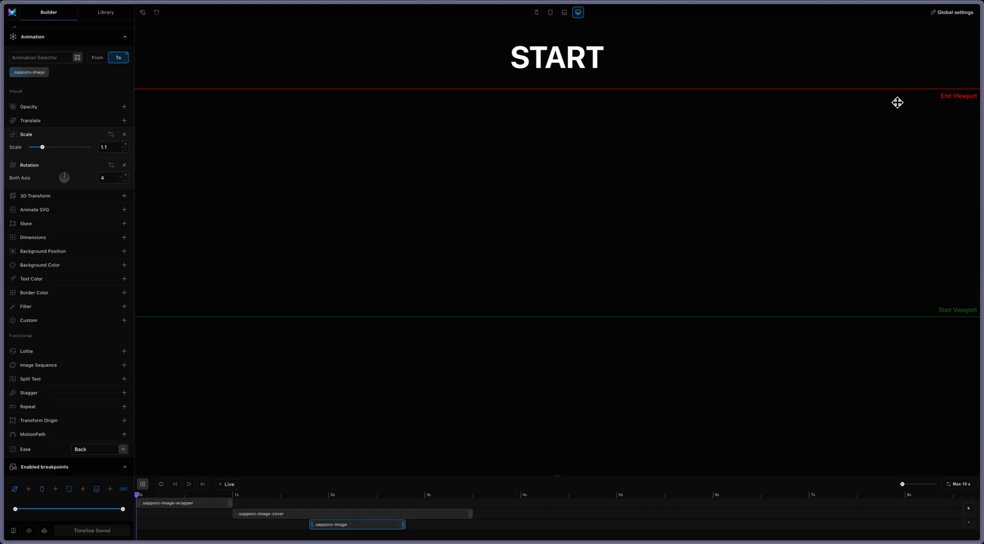
Select the wrapper, cover and image clips in turn, ending on the .sapporo-image-wrapper clip's settings.
scroll(499, 157, up, 3)
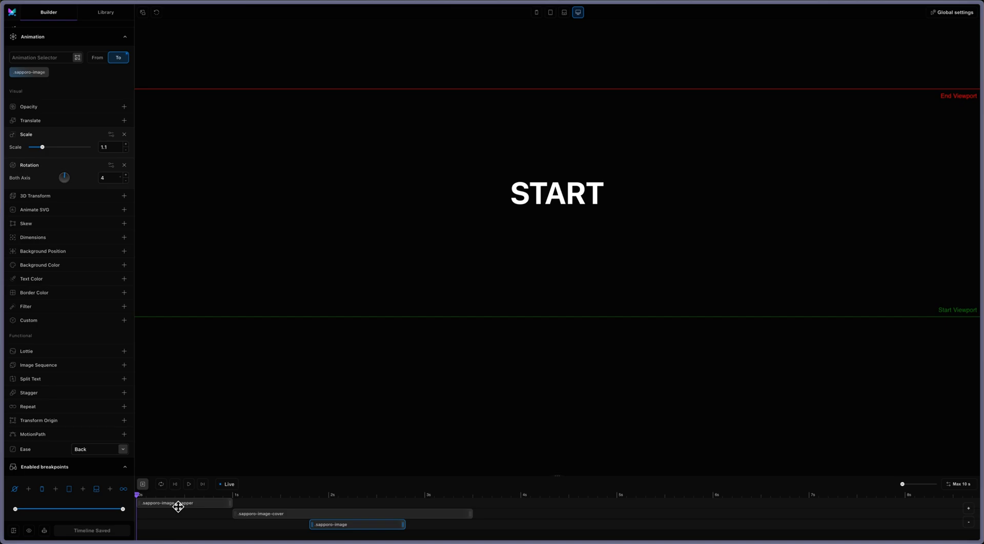
scroll(60, 339, up, 5)
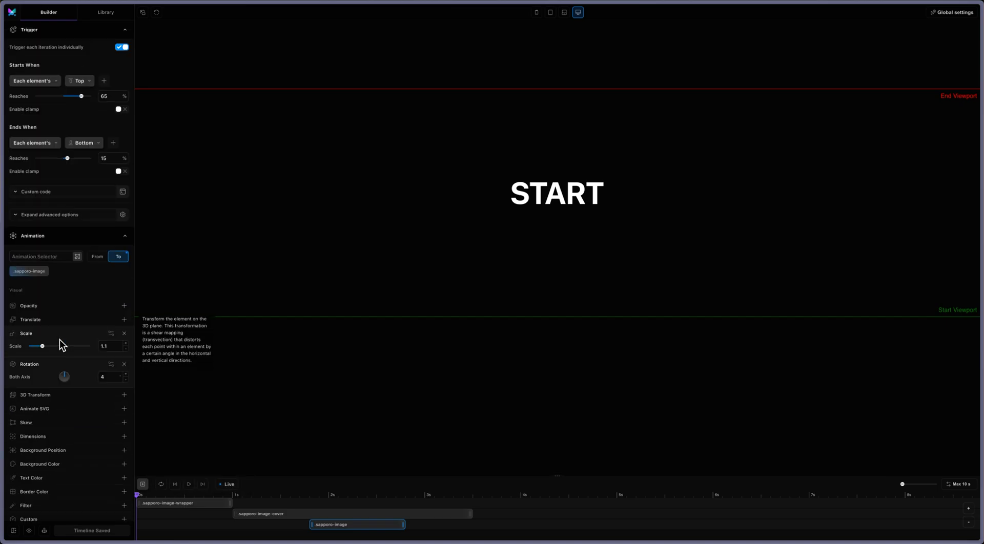
scroll(60, 339, up, 3)
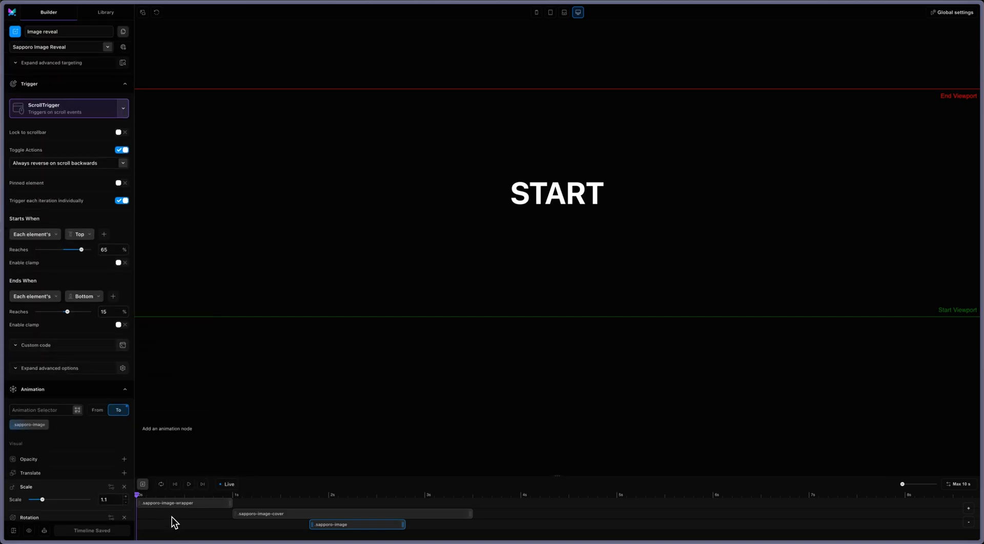
click(181, 504)
click(260, 514)
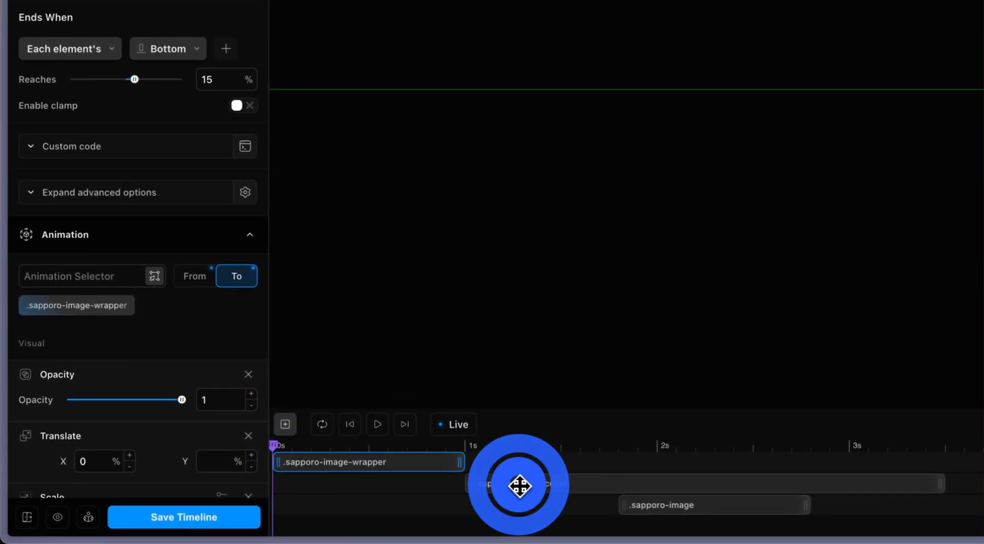
click(643, 505)
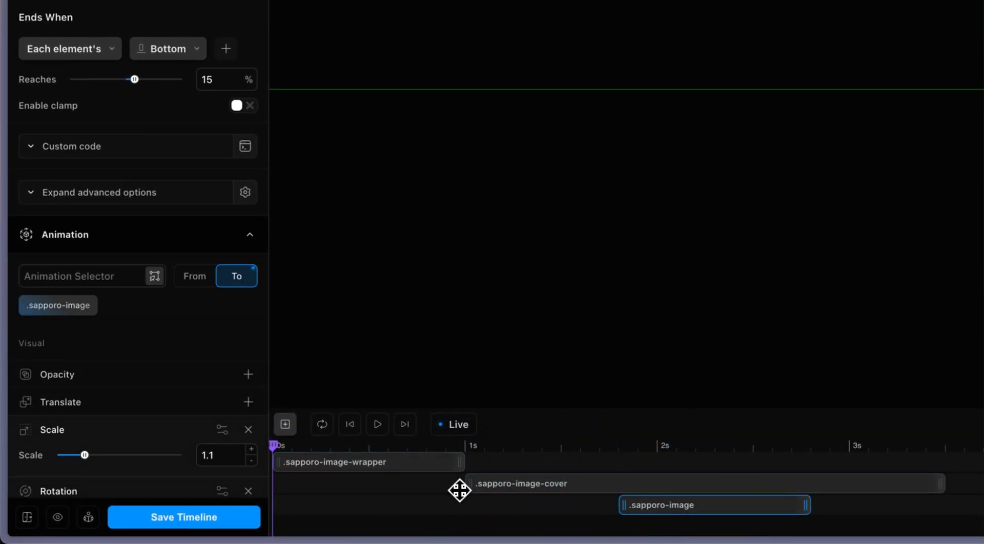
click(347, 463)
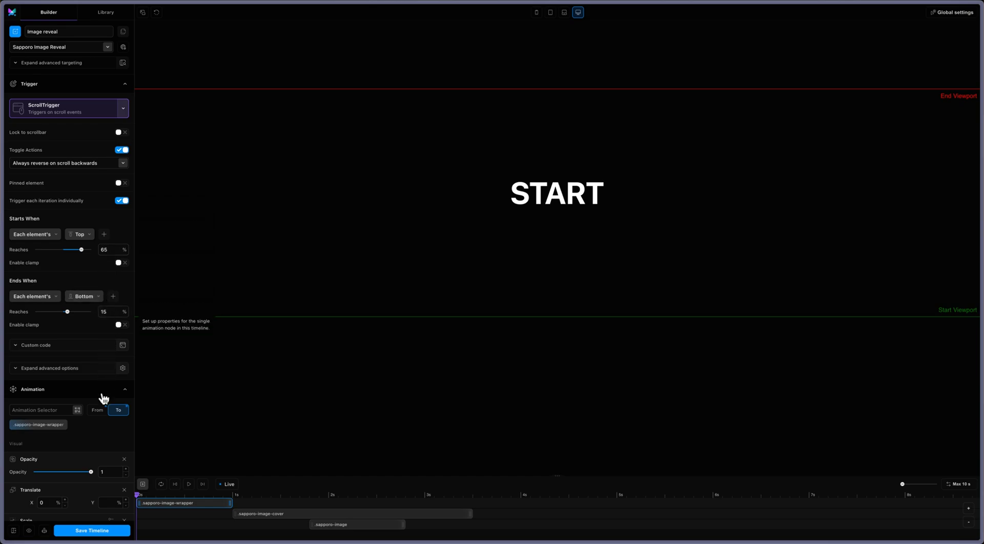
scroll(100, 399, down, 1)
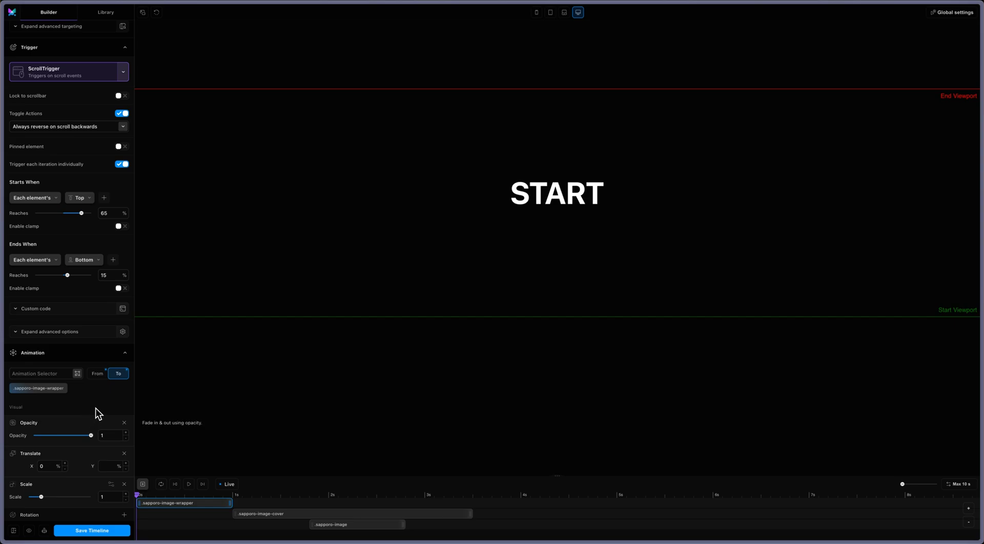
scroll(95, 408, down, 1)
click(96, 333)
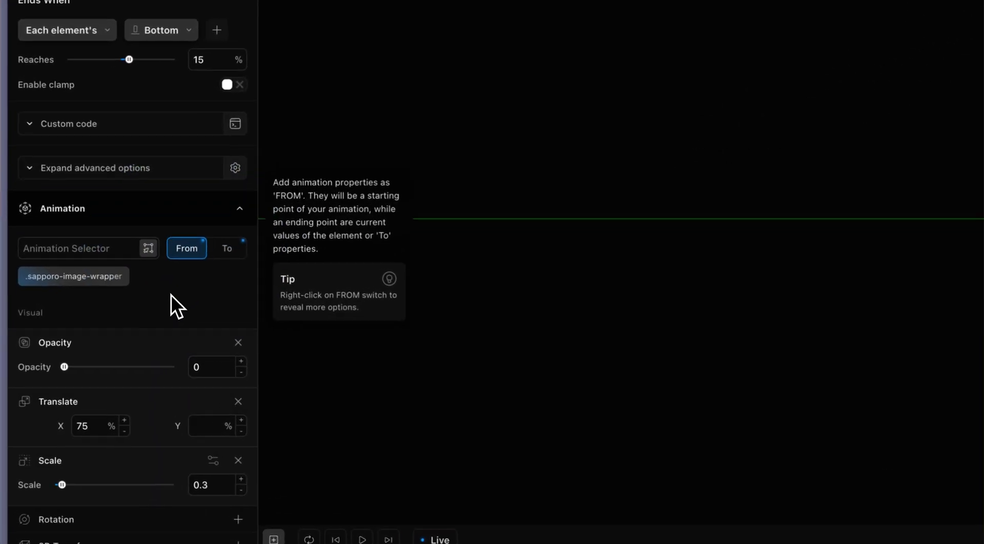
click(229, 367)
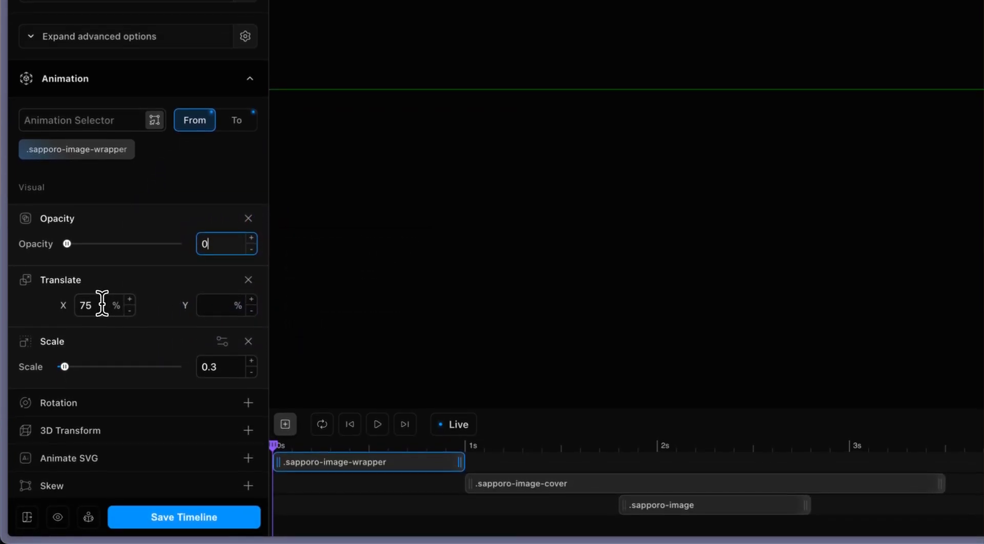
click(103, 351)
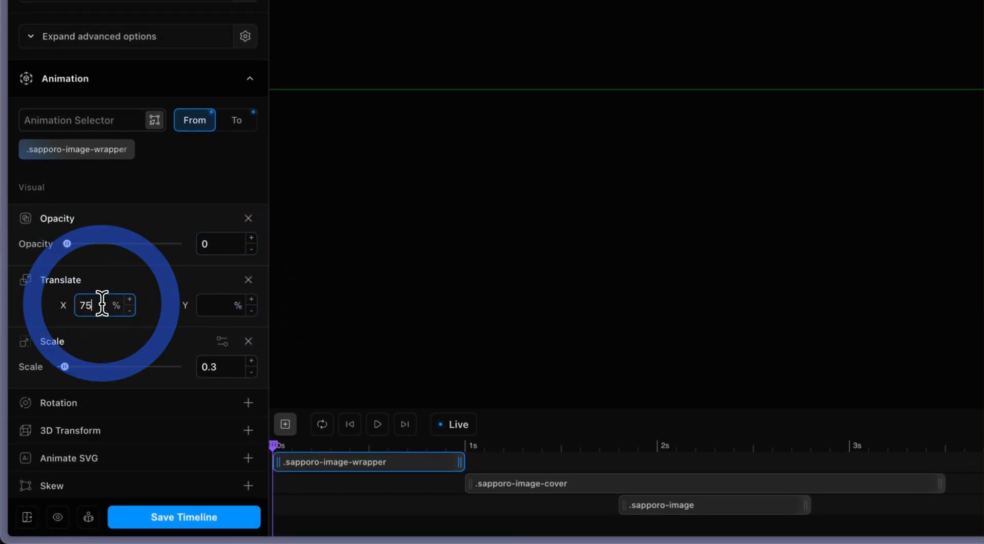
click(213, 367)
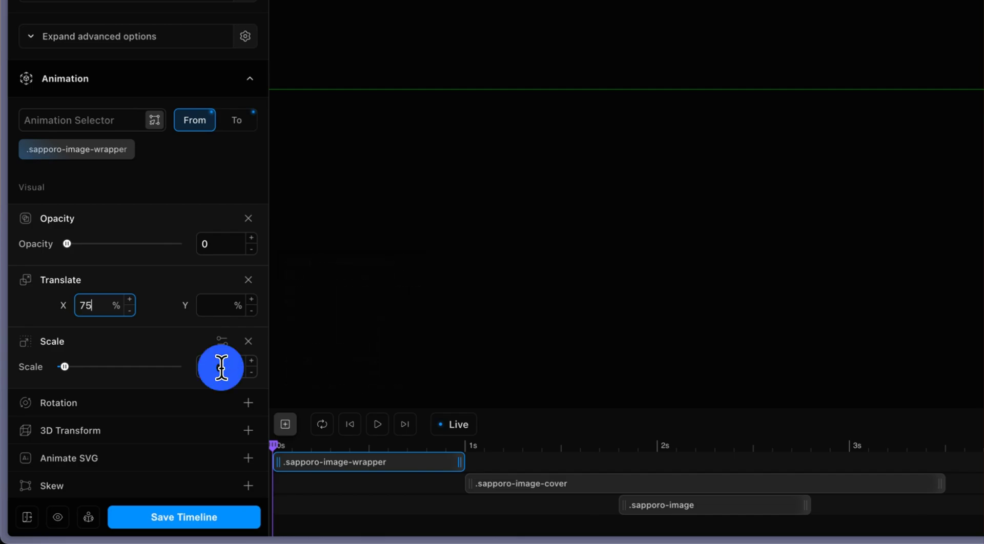
click(234, 127)
click(218, 244)
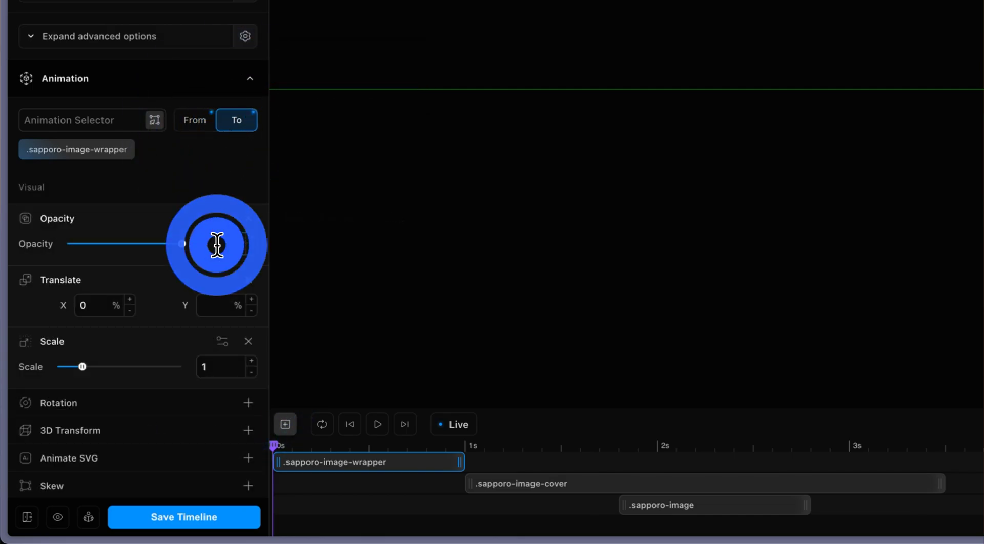
click(95, 306)
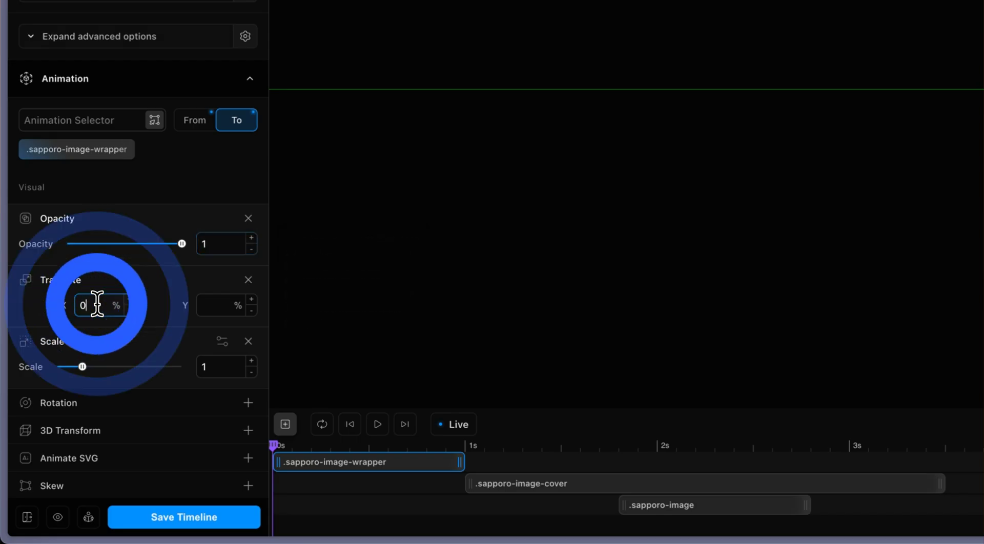
click(218, 367)
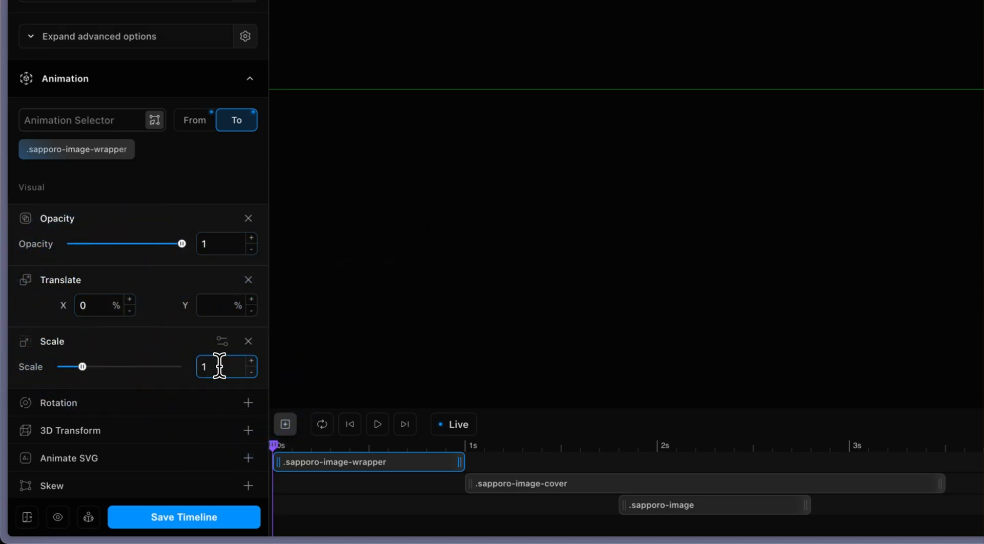
Select the .sapporo-image-cover clip and compare its From and To values, ending on Translate X -100%.
click(513, 484)
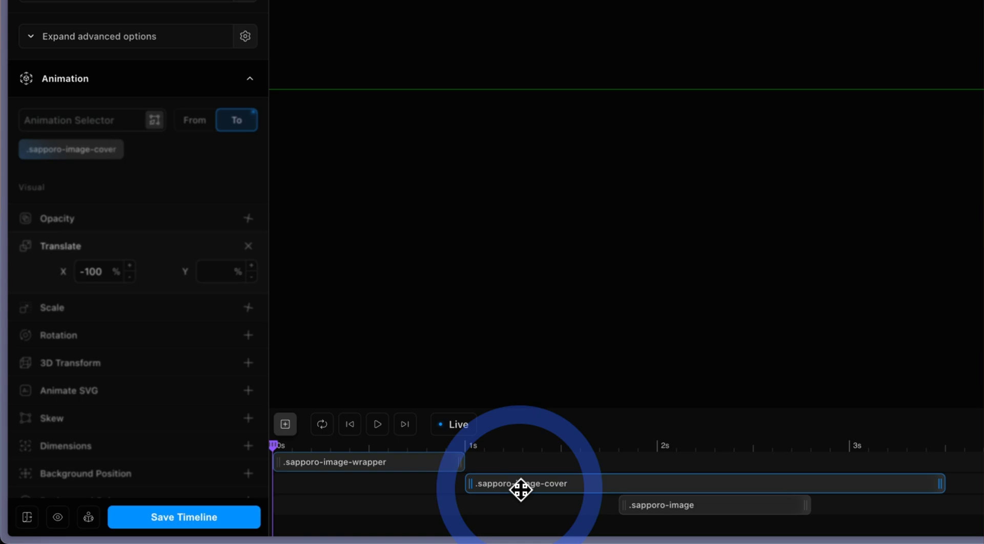
scroll(156, 342, up, 4)
scroll(156, 342, up, 2)
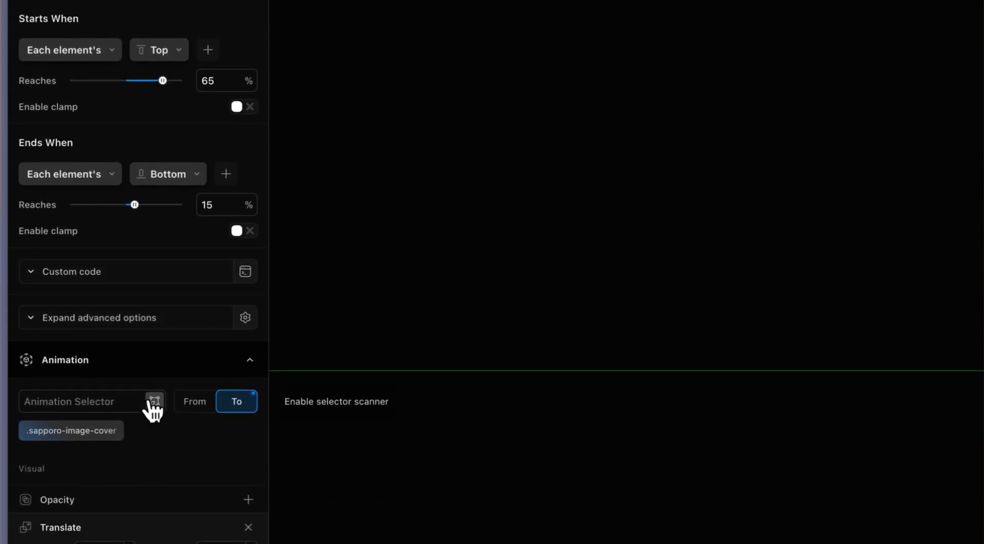
scroll(152, 405, up, 1)
scroll(152, 405, down, 2)
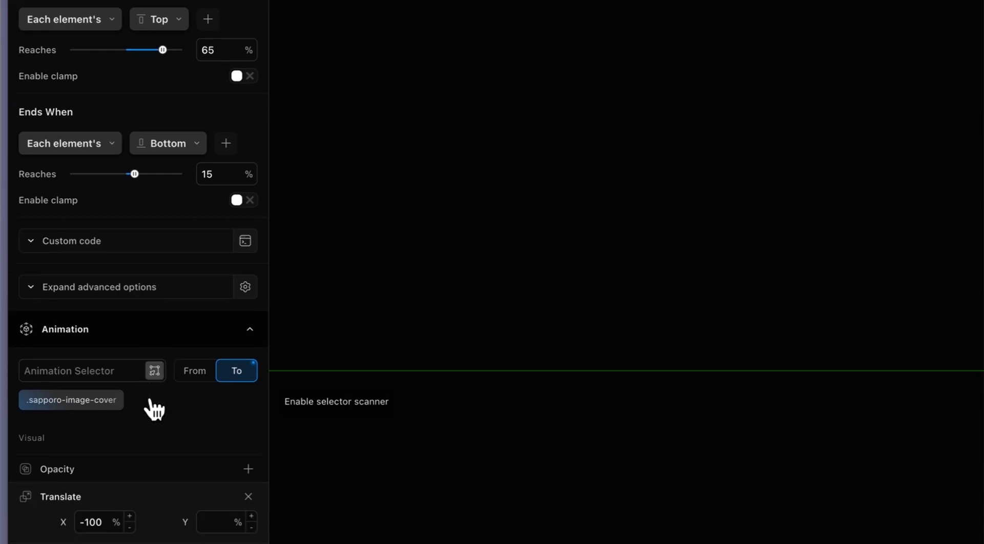
scroll(154, 379, down, 1)
click(193, 318)
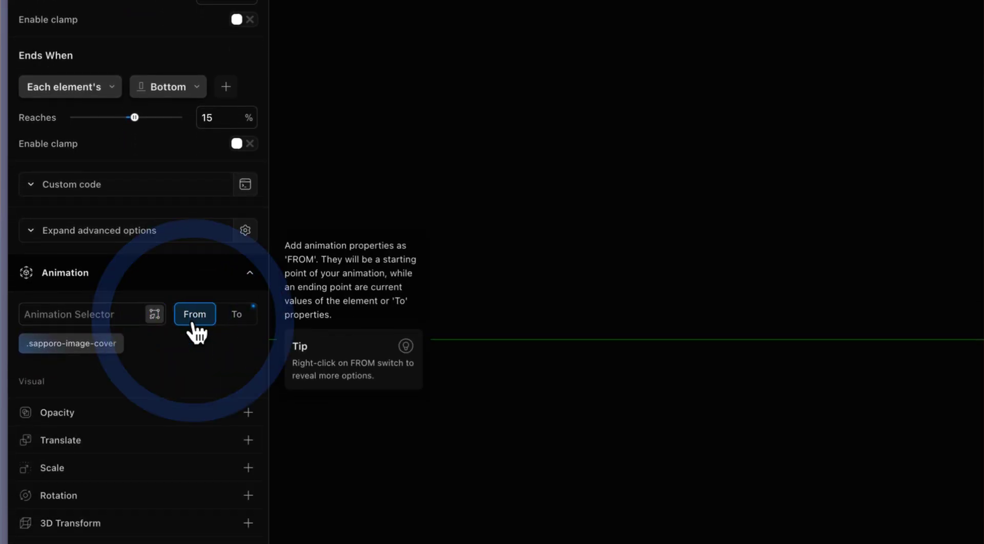
click(234, 323)
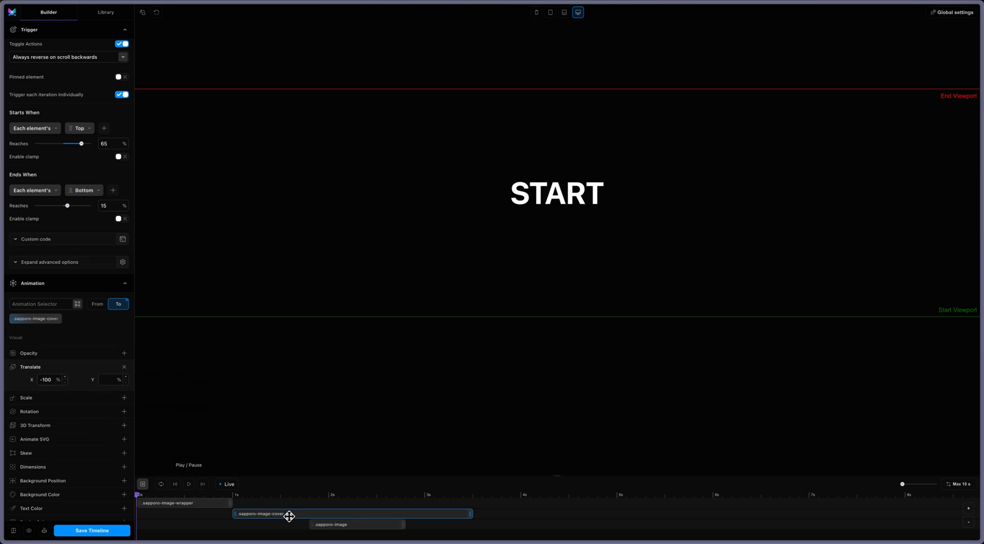
Select the .sapporo-image clip and compare From and To values, ending on Scale 1.1 and Rotation 4.
click(328, 525)
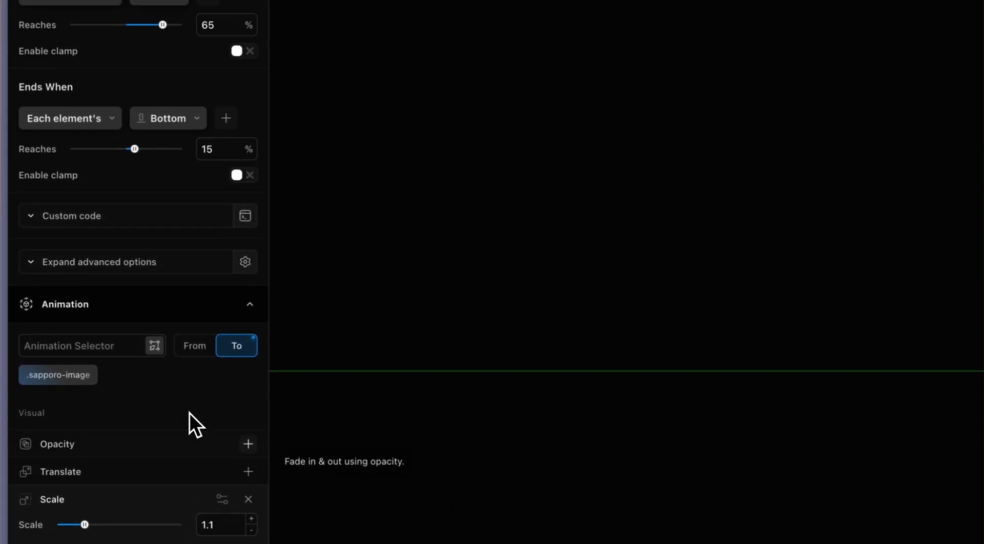
click(195, 350)
click(230, 353)
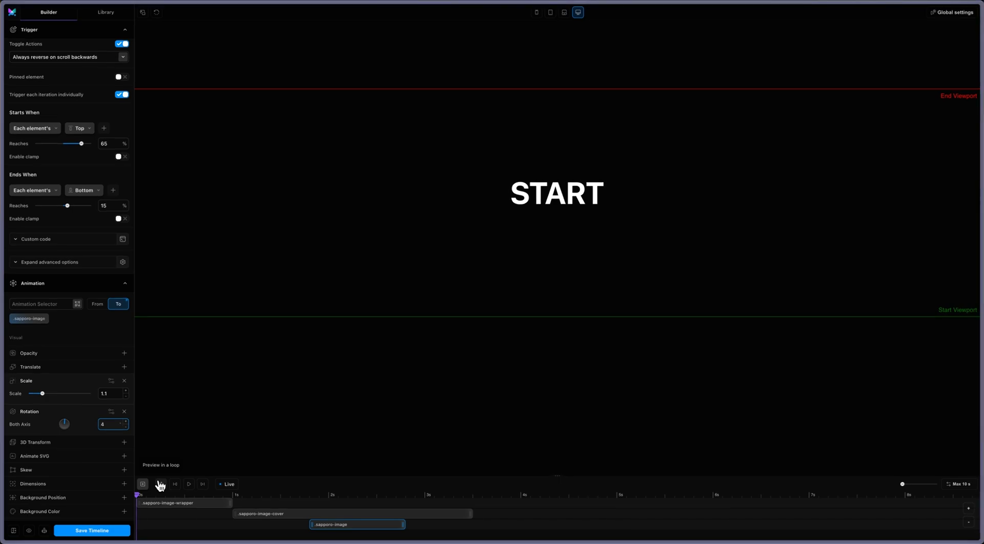
Switch to the live page preview to watch the picture cards reveal.
click(160, 486)
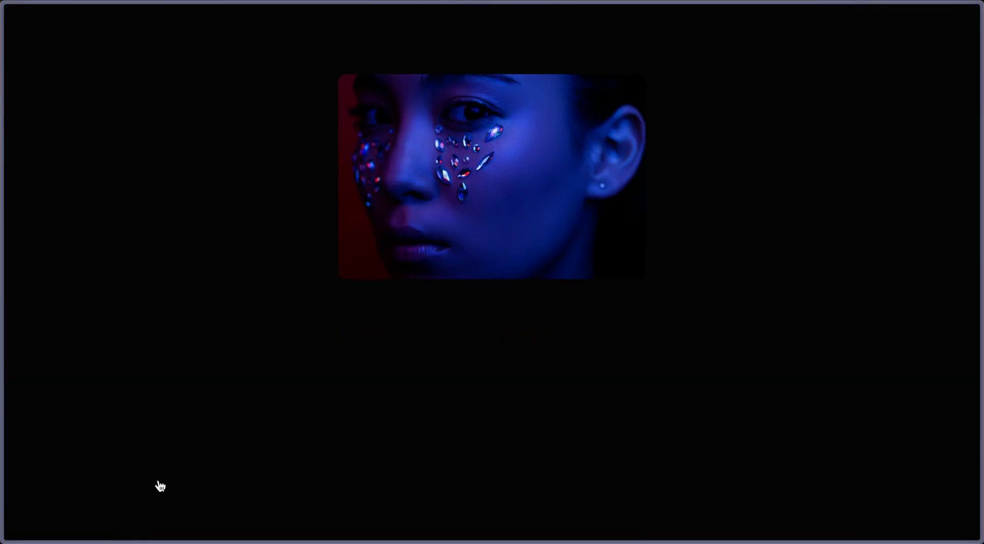